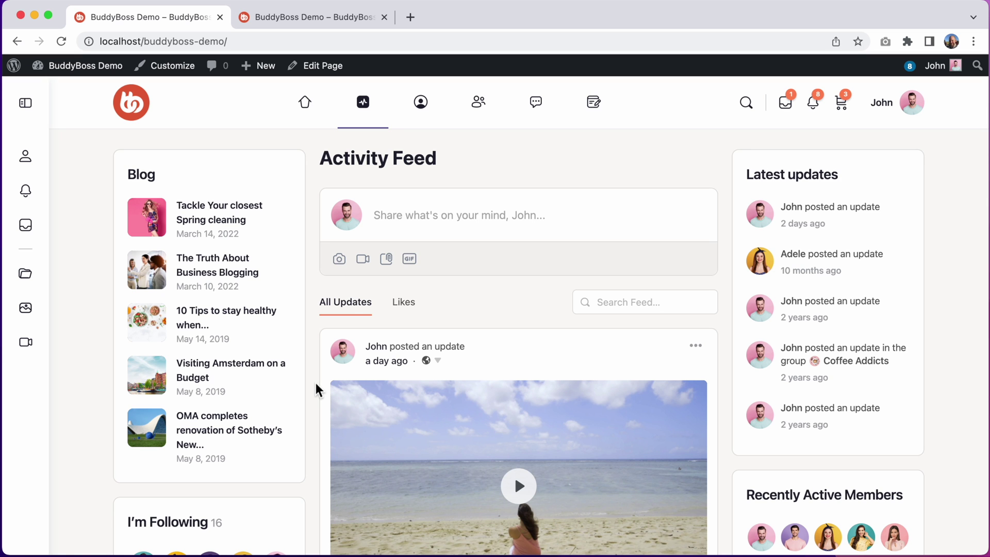
- Scroll through the Plugins list to review the BuddyBoss Platform and Pro 2.0.0 update notices
{"action": "scroll", "coordinate": [316, 384], "scroll_direction": "down", "scroll_amount": 15}
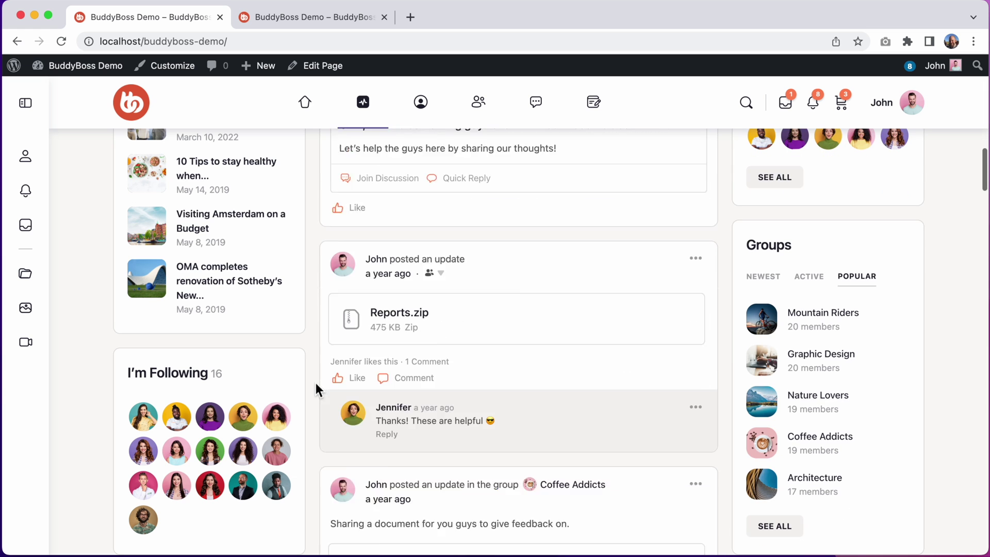
{"action": "scroll", "coordinate": [316, 384], "scroll_direction": "down", "scroll_amount": 15}
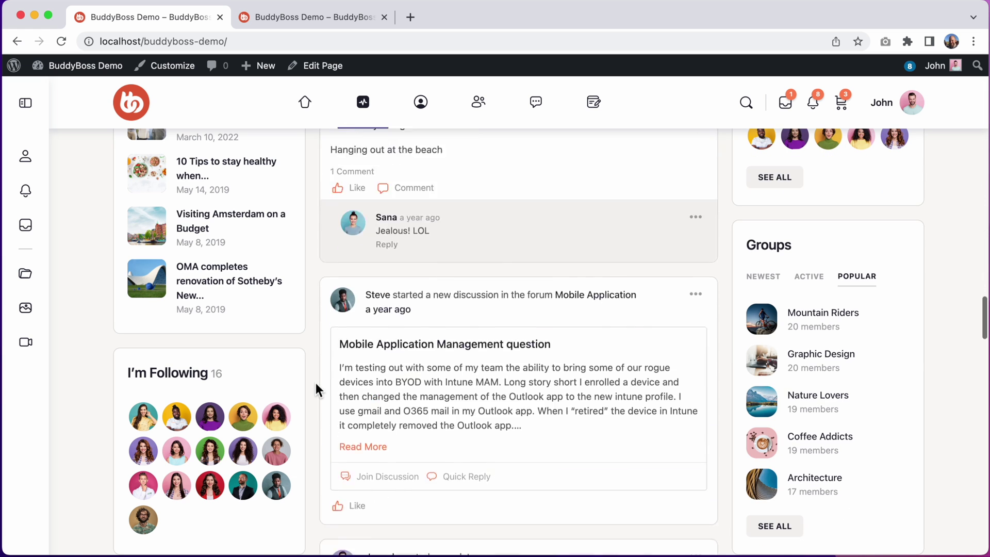
{"action": "scroll", "coordinate": [316, 384], "scroll_direction": "down", "scroll_amount": 6}
{"action": "scroll", "coordinate": [316, 384], "scroll_direction": "up", "scroll_amount": 15}
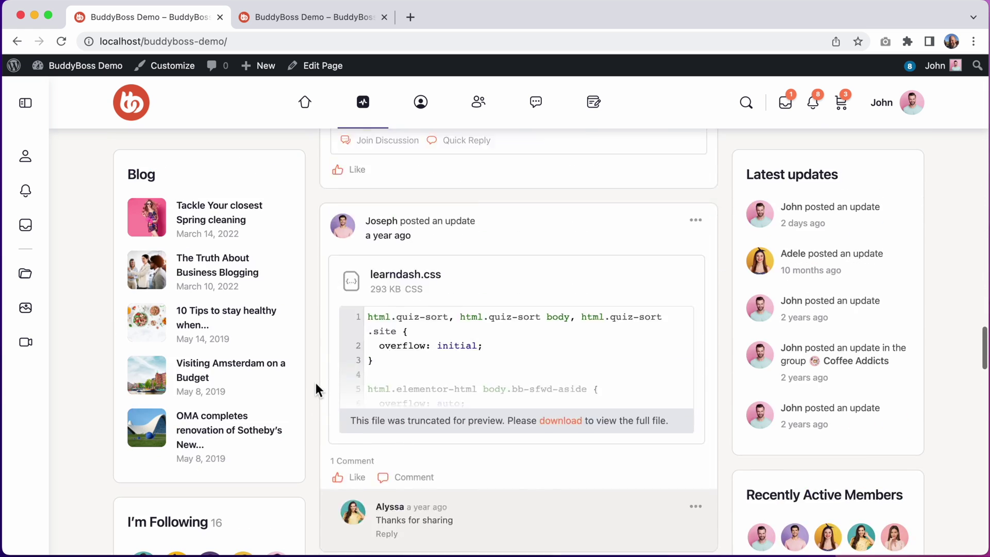
{"action": "scroll", "coordinate": [316, 384], "scroll_direction": "up", "scroll_amount": 20}
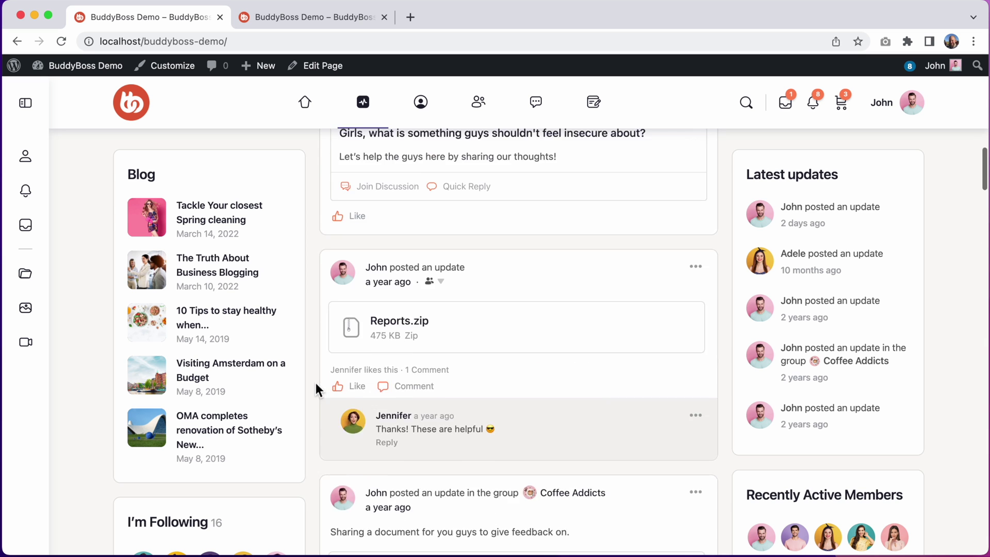
{"action": "scroll", "coordinate": [316, 382], "scroll_direction": "up", "scroll_amount": 5}
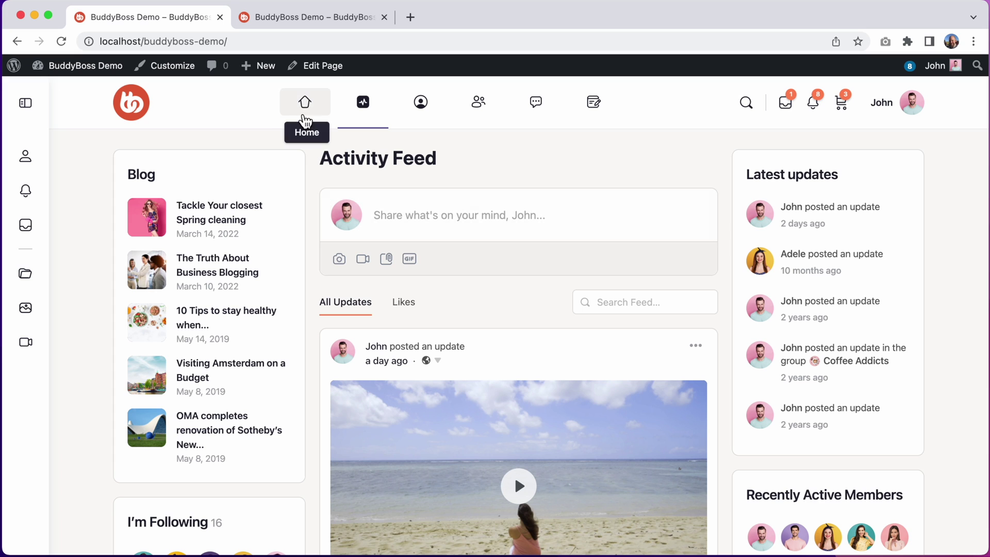
- In the second tab, search the site for 'the' and expand the side navigation panel
{"action": "mouse_move", "coordinate": [475, 111]}
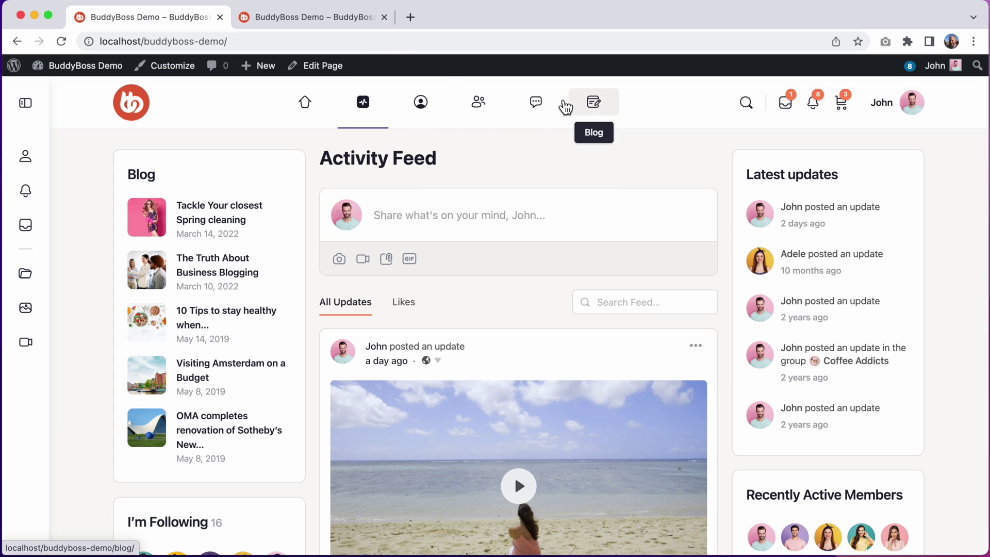
{"action": "left_click", "coordinate": [362, 27]}
{"action": "left_click", "coordinate": [365, 99]}
{"action": "type", "text": "the"}
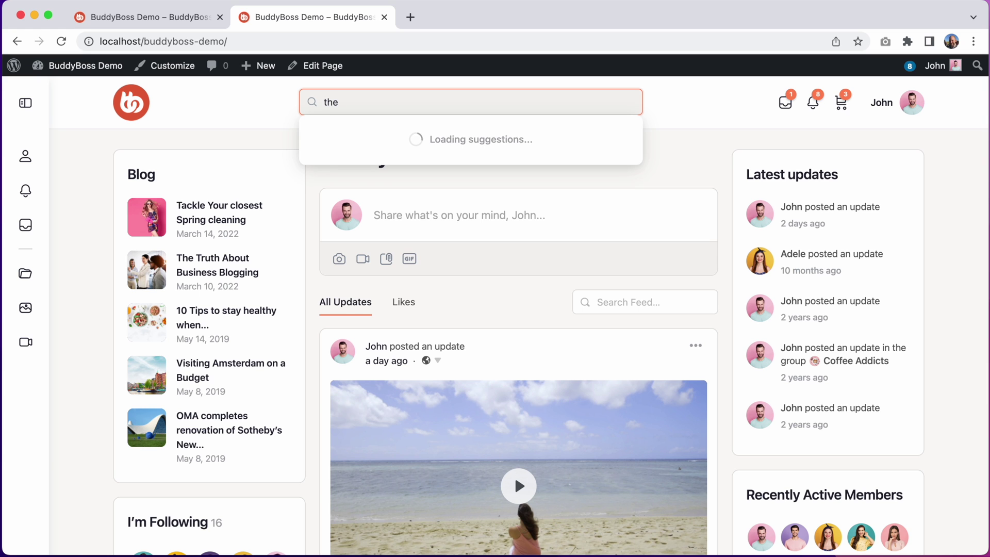
{"action": "left_click", "coordinate": [276, 127]}
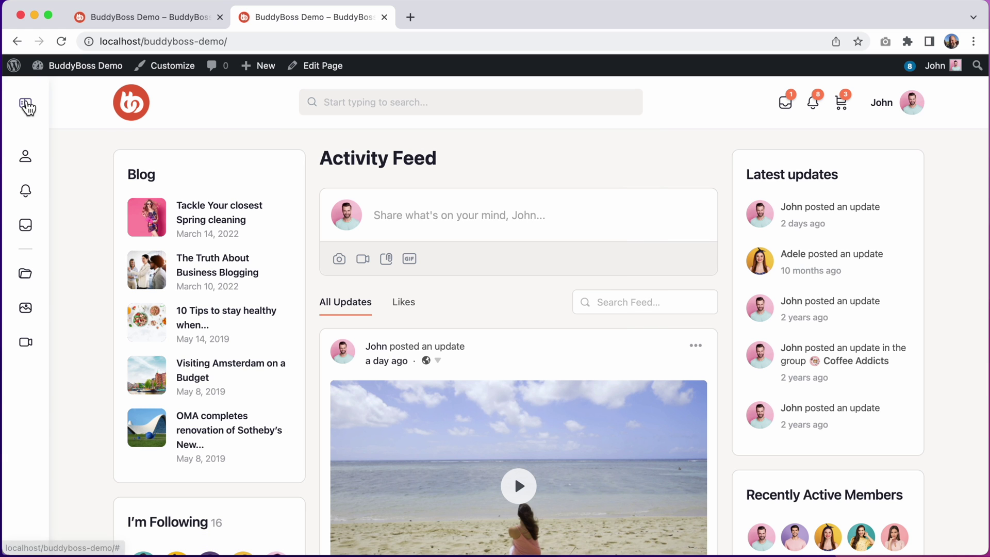
{"action": "left_click", "coordinate": [25, 103]}
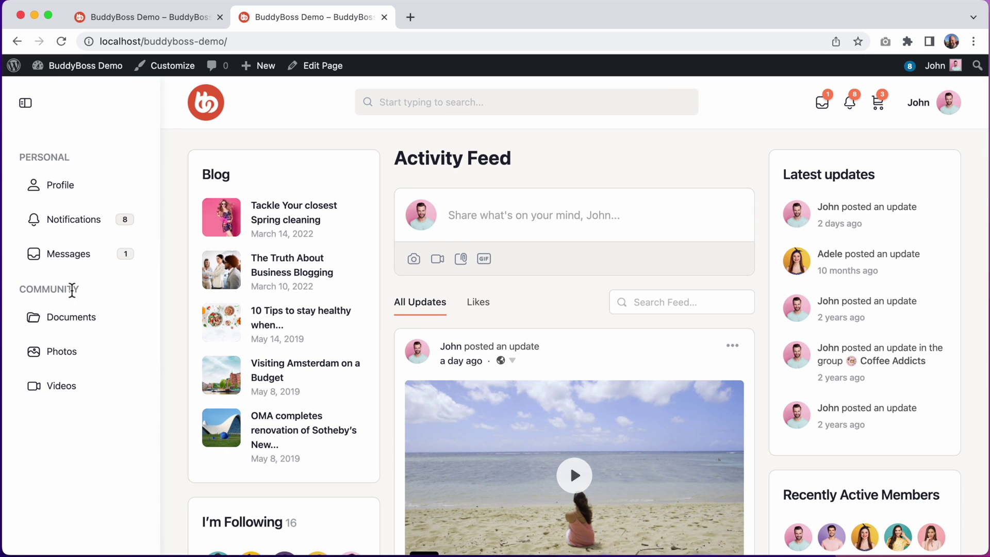
{"action": "left_click", "coordinate": [161, 20]}
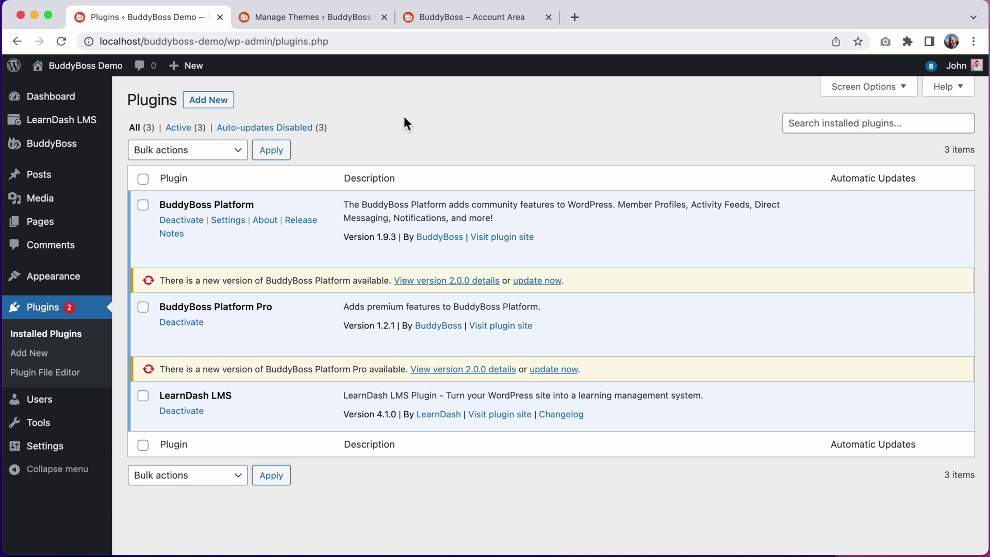
{"action": "left_click", "coordinate": [352, 19]}
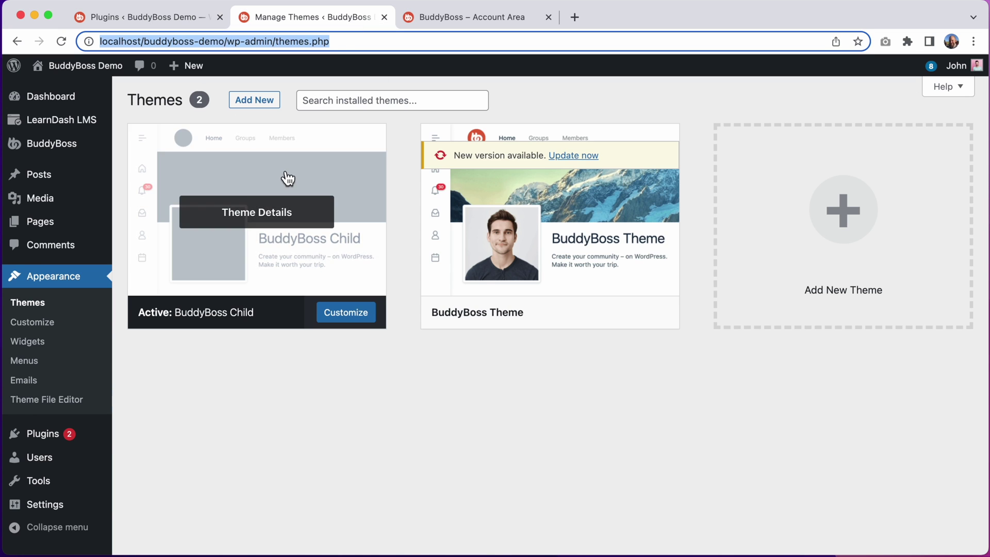
{"action": "left_click", "coordinate": [192, 20]}
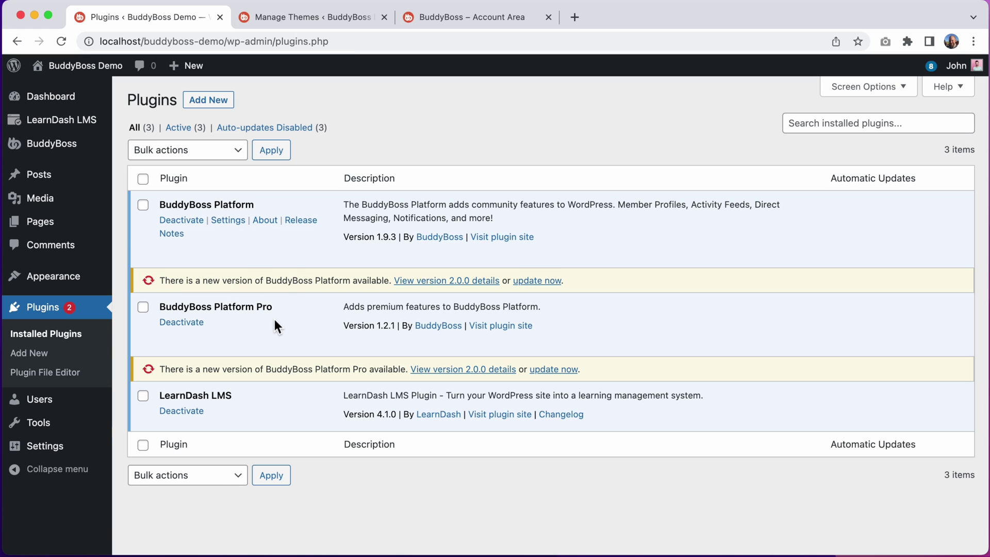
{"action": "left_click", "coordinate": [328, 20]}
{"action": "mouse_move", "coordinate": [539, 272]}
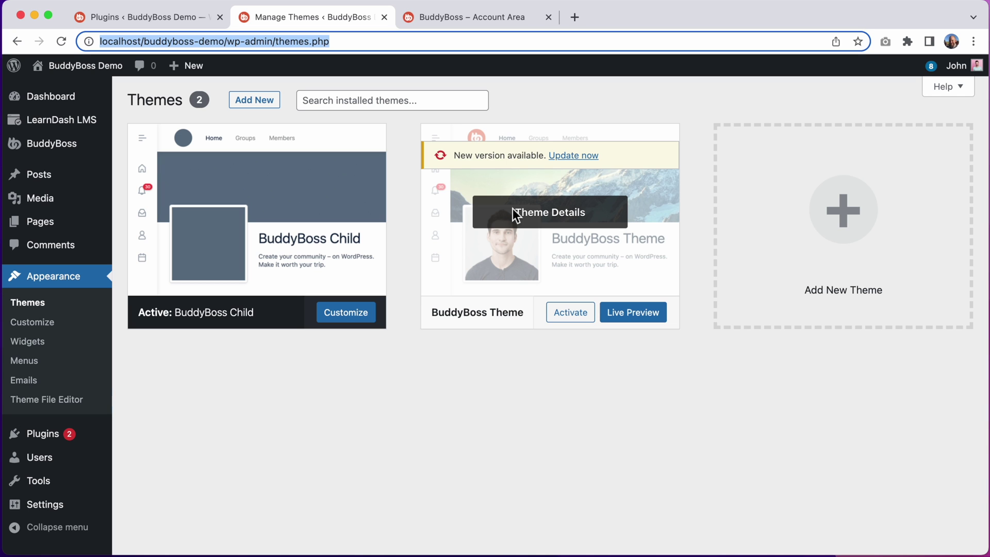
{"action": "left_click", "coordinate": [181, 23]}
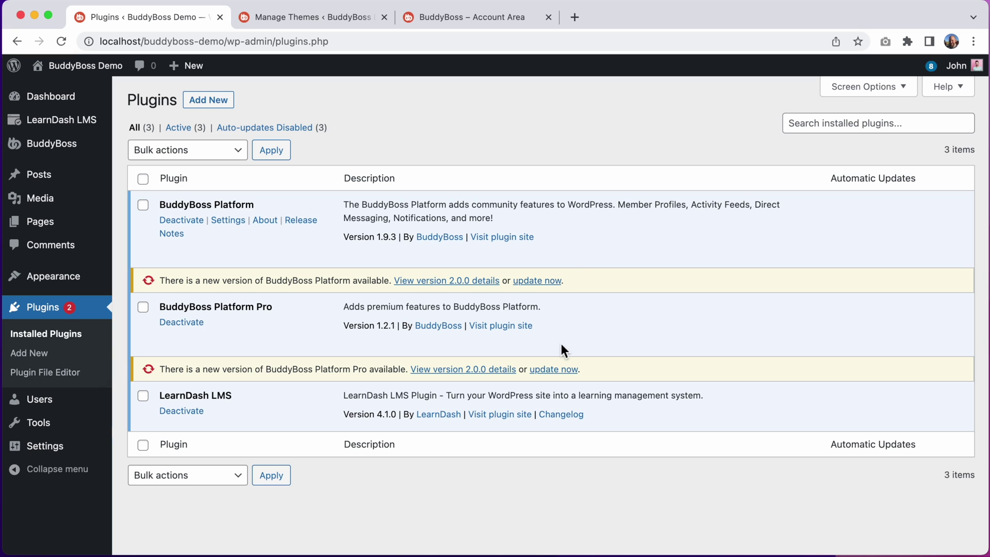
{"action": "left_click", "coordinate": [341, 25]}
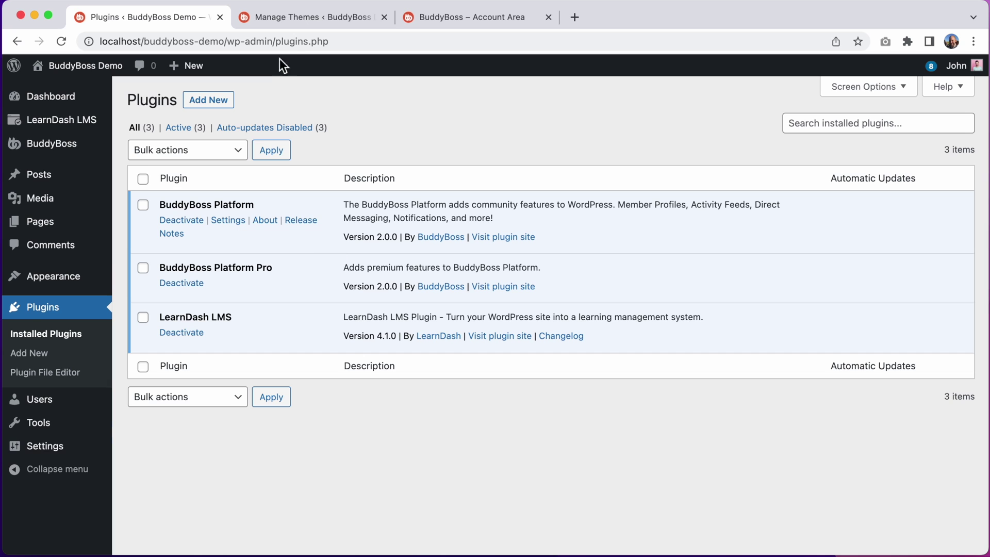
- Review the Themes page after updating, then open the account area's Downloads page
{"action": "left_click", "coordinate": [303, 23]}
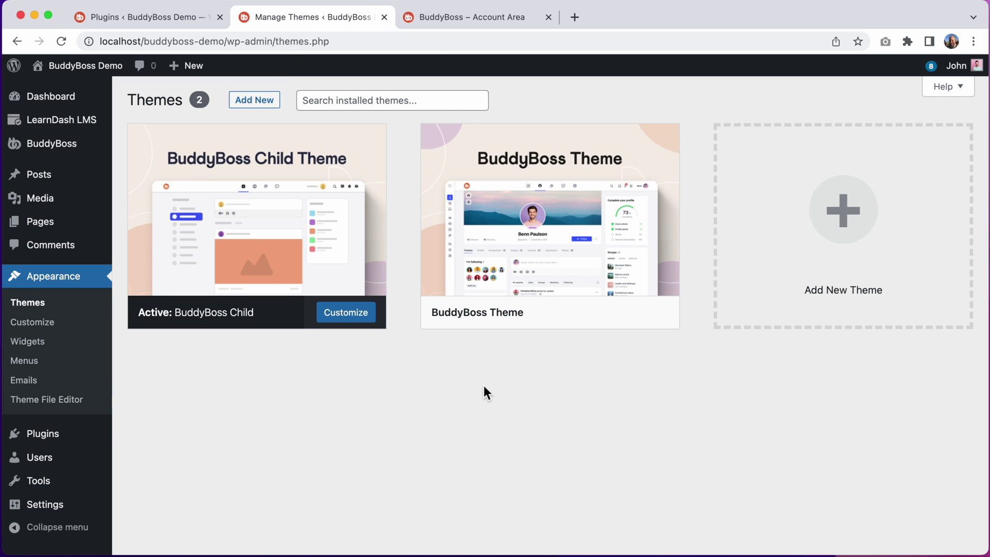
{"action": "mouse_move", "coordinate": [614, 206]}
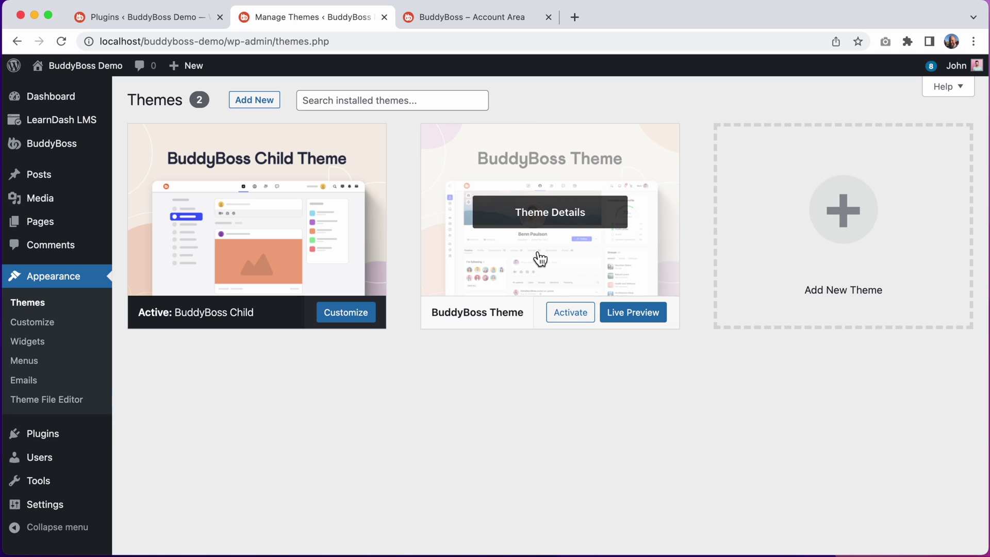
{"action": "mouse_move", "coordinate": [283, 246]}
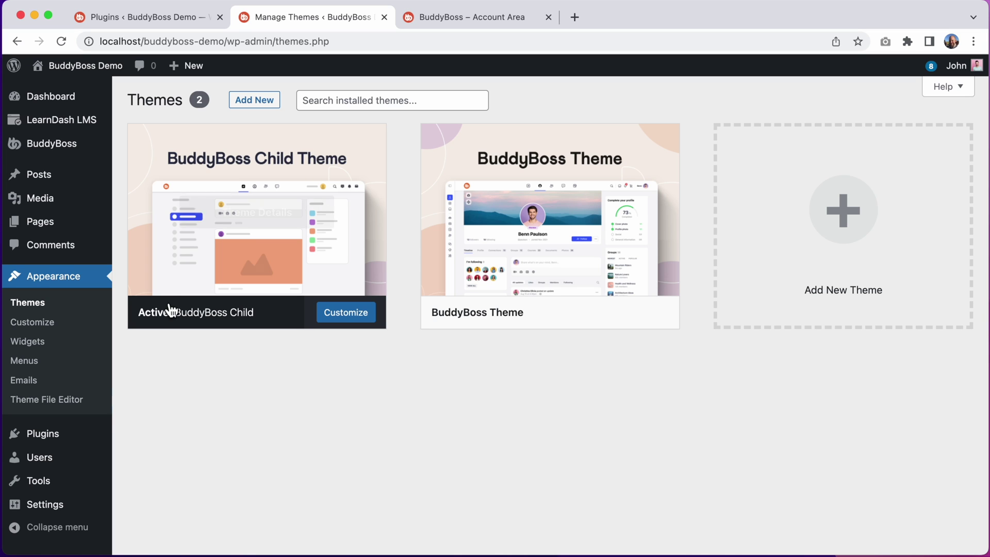
{"action": "mouse_move", "coordinate": [174, 269]}
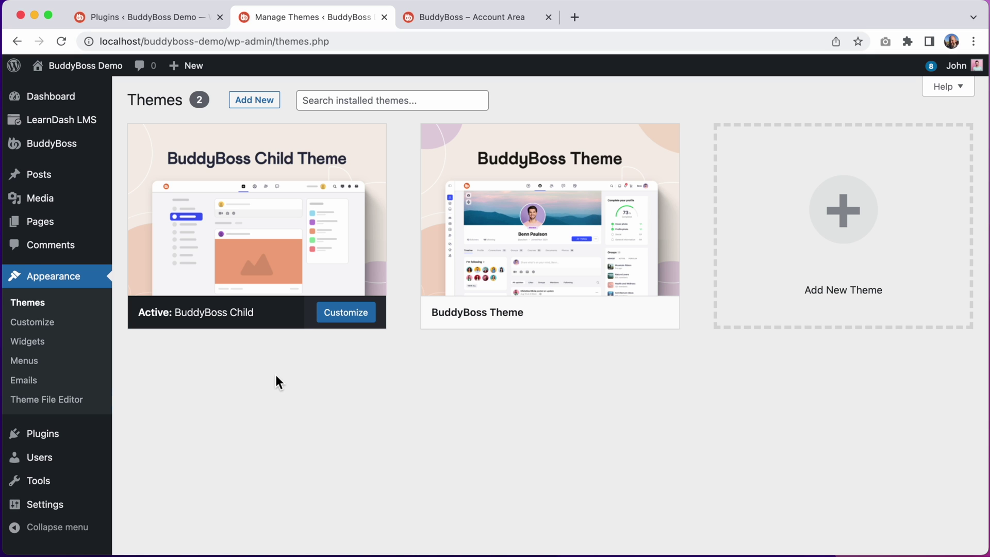
{"action": "left_click", "coordinate": [507, 17]}
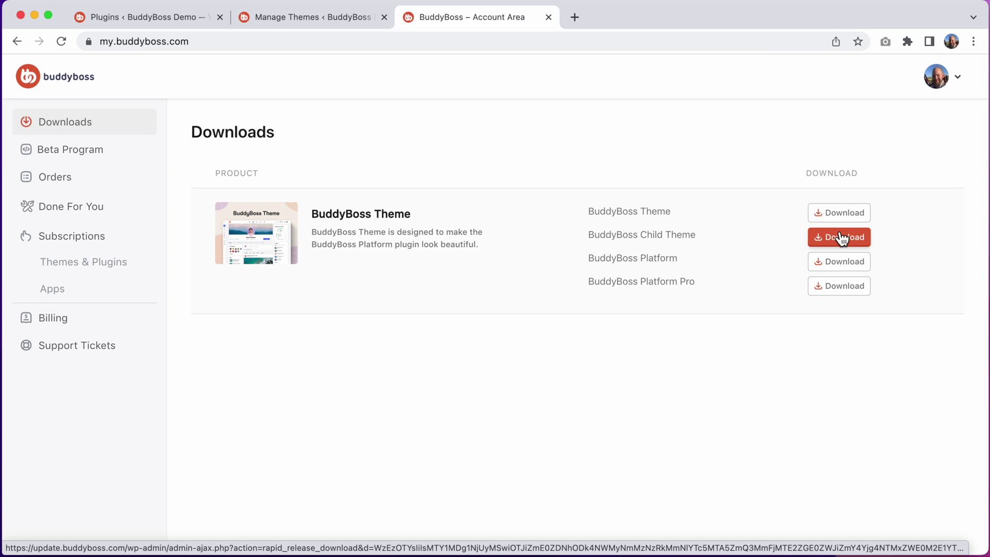
{"action": "left_click", "coordinate": [353, 19]}
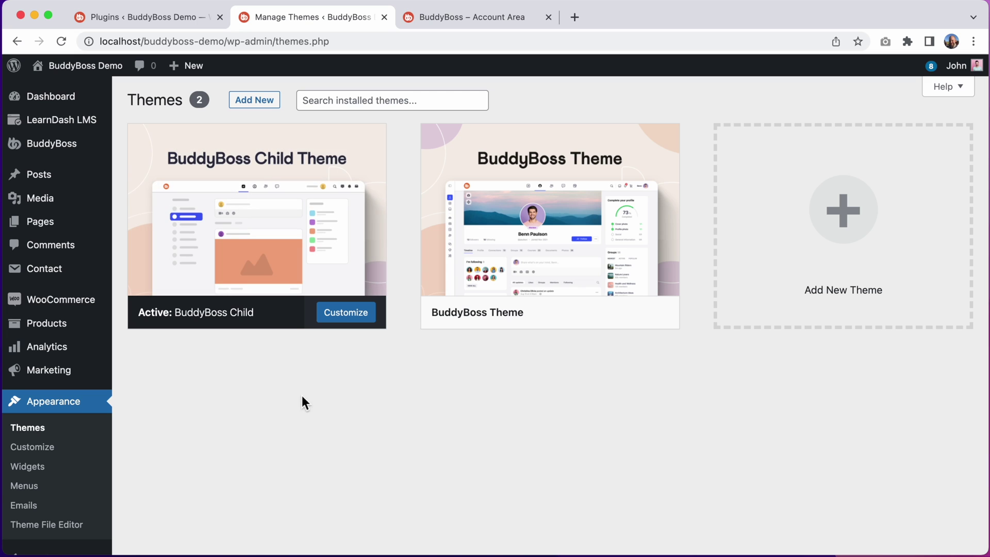
{"action": "left_click", "coordinate": [484, 17]}
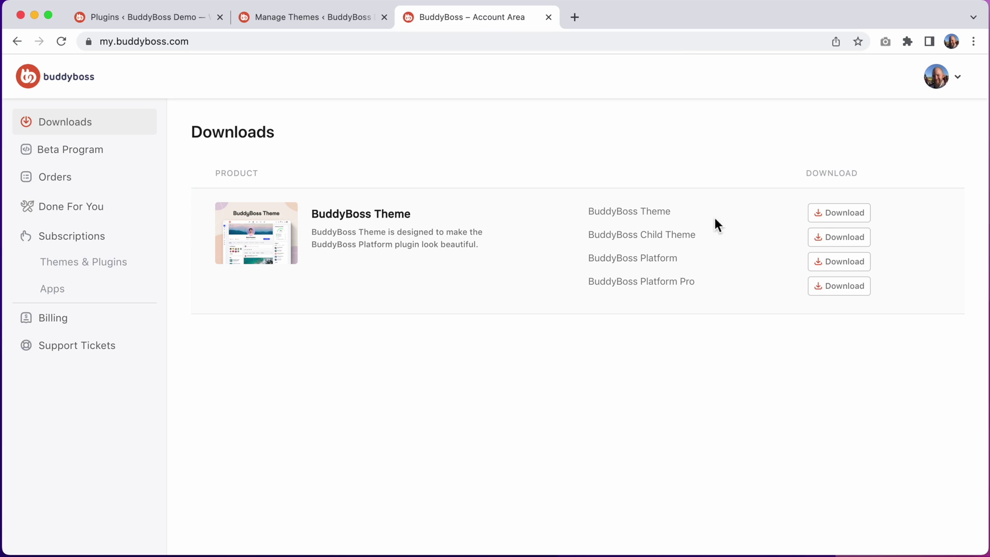
{"action": "left_click", "coordinate": [839, 215]}
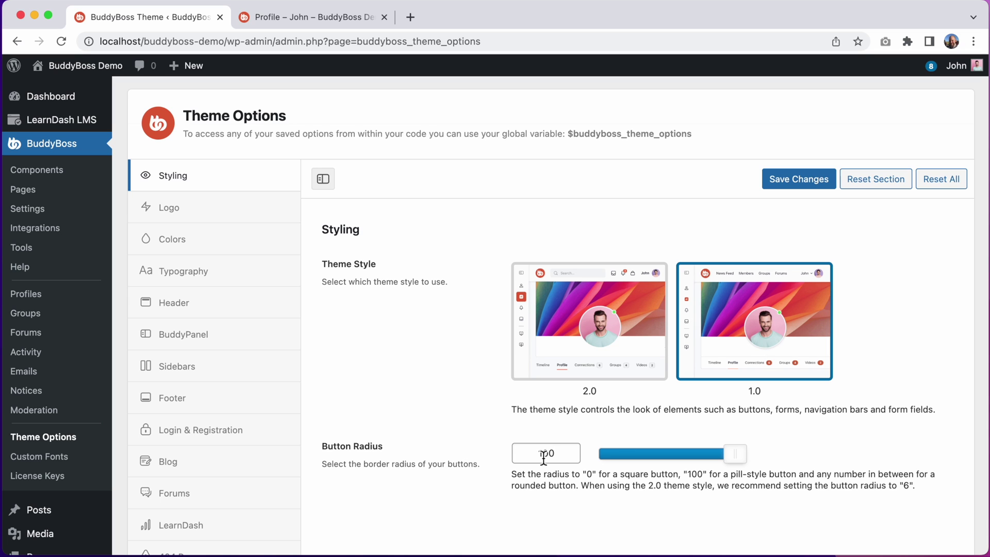
- Switch to the member's front-end profile to see the current 1.0 styling
{"action": "left_click", "coordinate": [303, 17]}
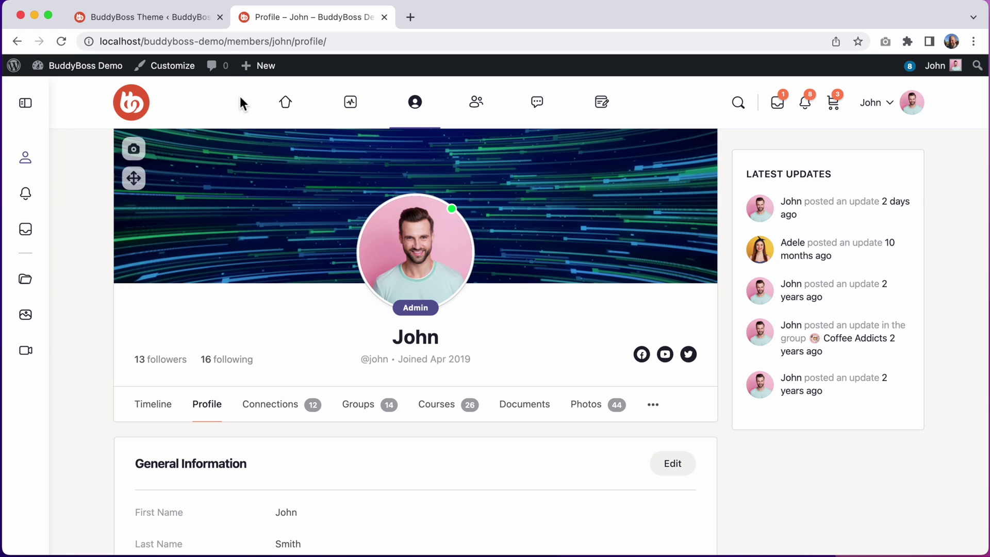
- Choose theme style 2.0, set Button Radius to 6, save, and view the member profile
{"action": "left_click", "coordinate": [199, 29]}
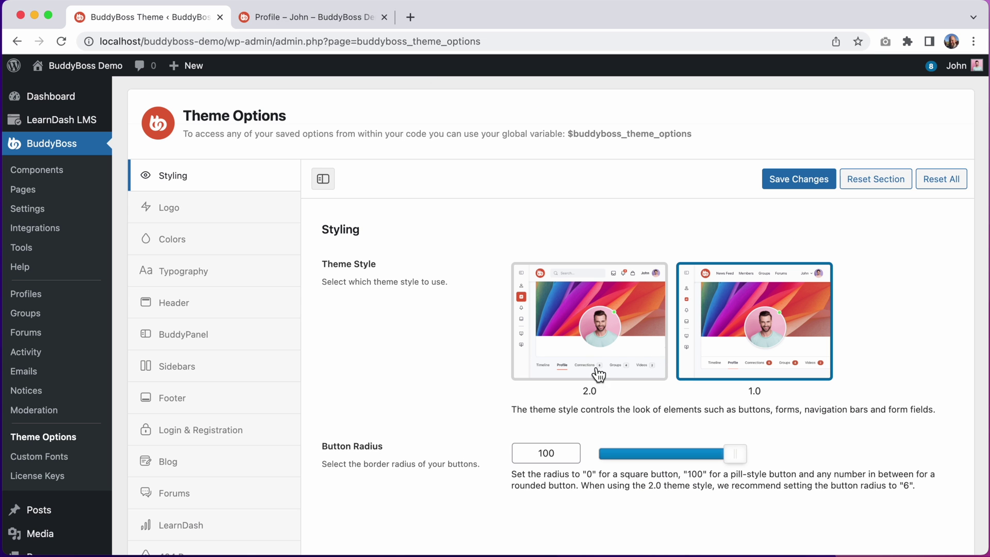
{"action": "left_click", "coordinate": [625, 303]}
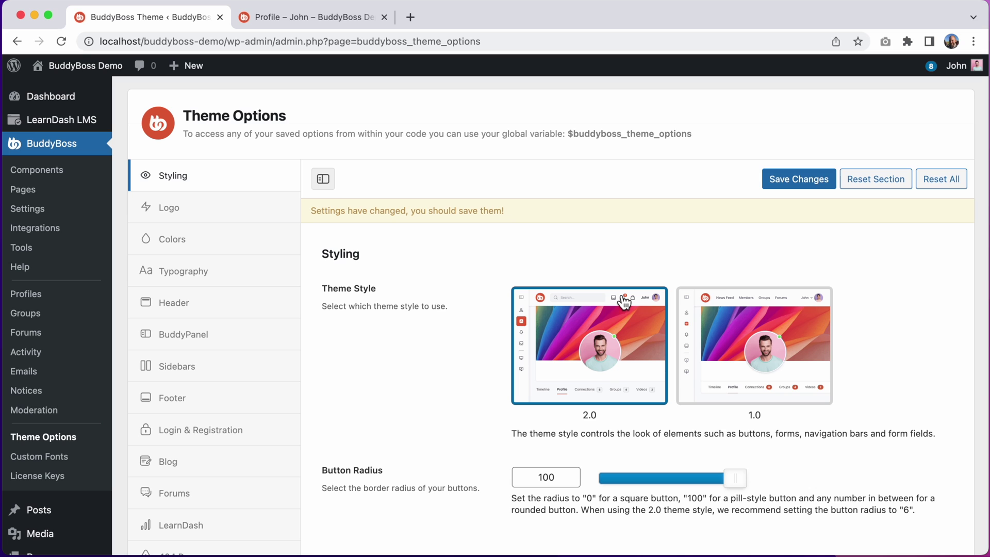
{"action": "double_click", "coordinate": [563, 477]}
{"action": "type", "text": "6"}
{"action": "left_click", "coordinate": [518, 443]}
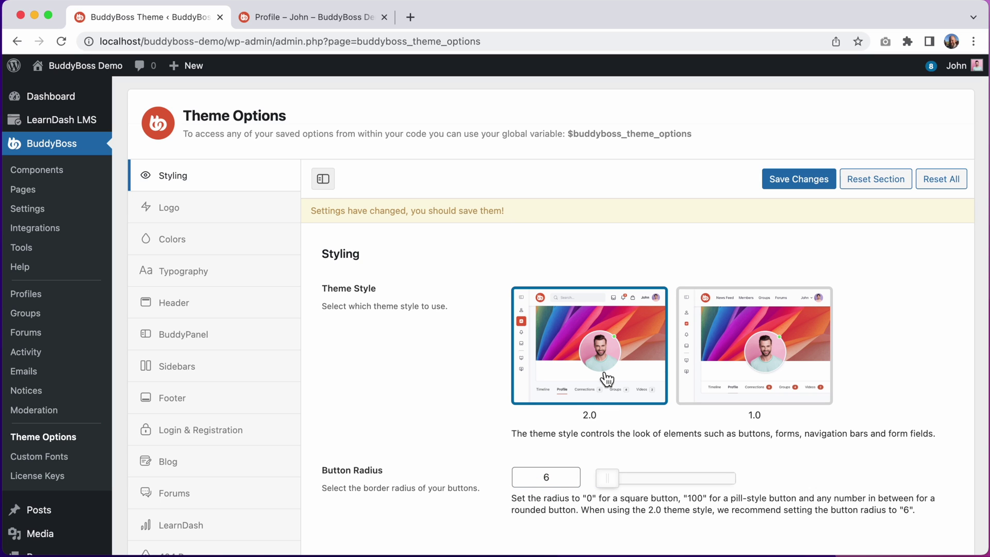
{"action": "left_click", "coordinate": [778, 187]}
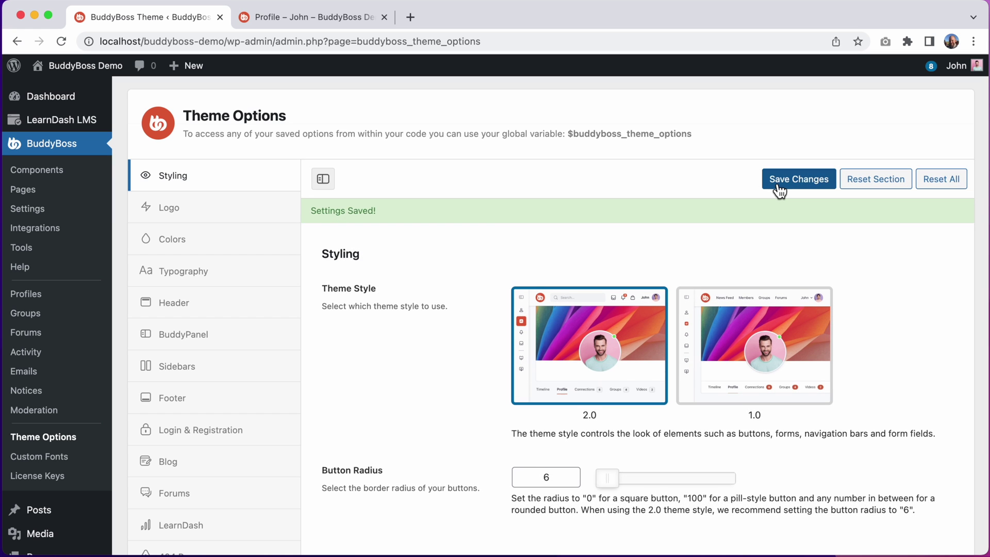
{"action": "left_click", "coordinate": [351, 20]}
- Reload the member profile to see the 2.0 style, then return to Theme Options Styling
{"action": "left_click", "coordinate": [60, 41]}
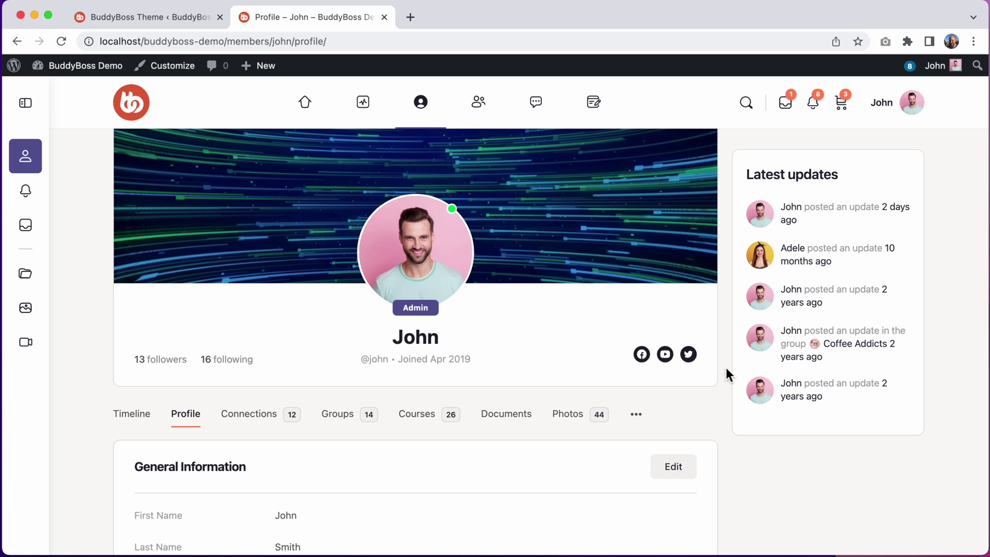
{"action": "left_click", "coordinate": [191, 24]}
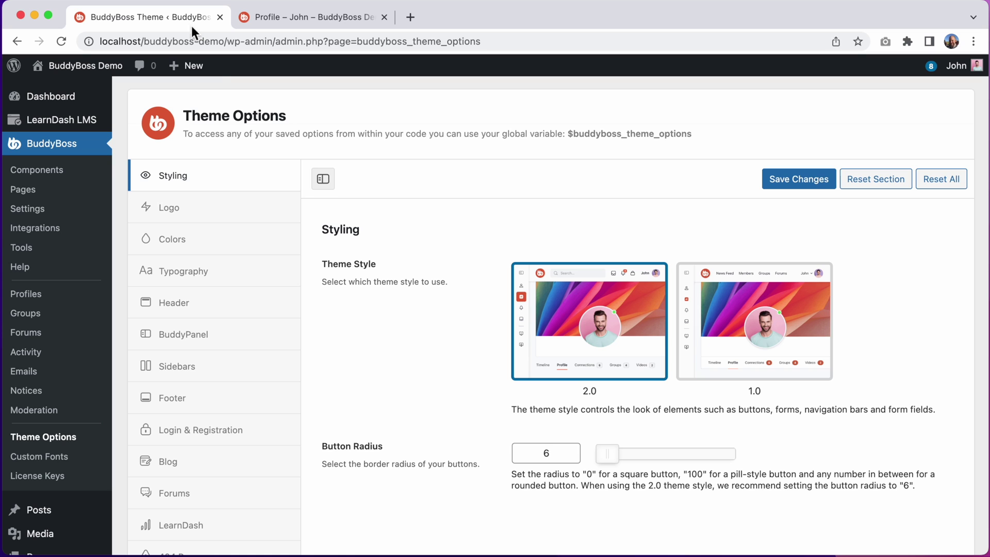
- Show the Colors section and scroll through its primary, background and text colour settings
{"action": "left_click", "coordinate": [235, 239]}
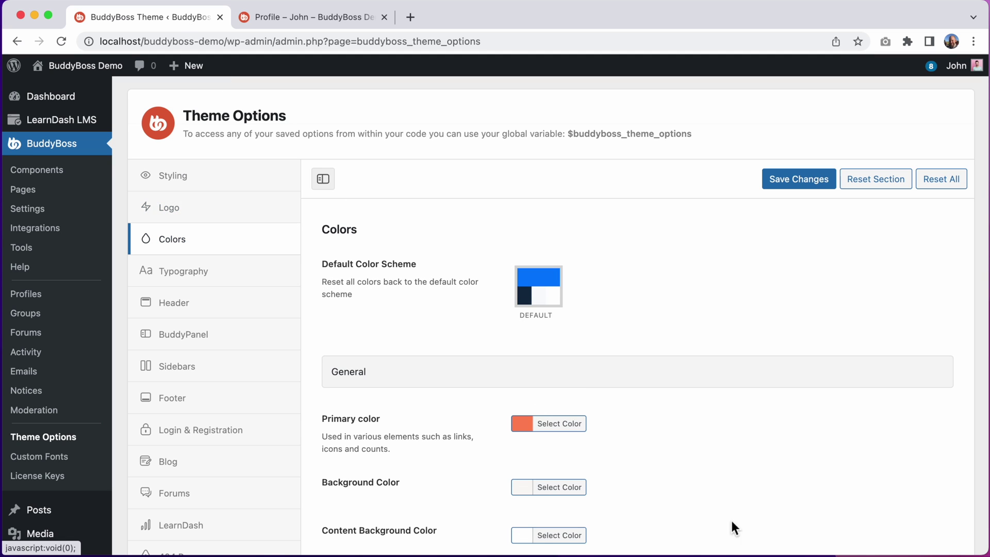
{"action": "scroll", "coordinate": [752, 386], "scroll_direction": "down", "scroll_amount": 6}
{"action": "scroll", "coordinate": [752, 387], "scroll_direction": "down", "scroll_amount": 6}
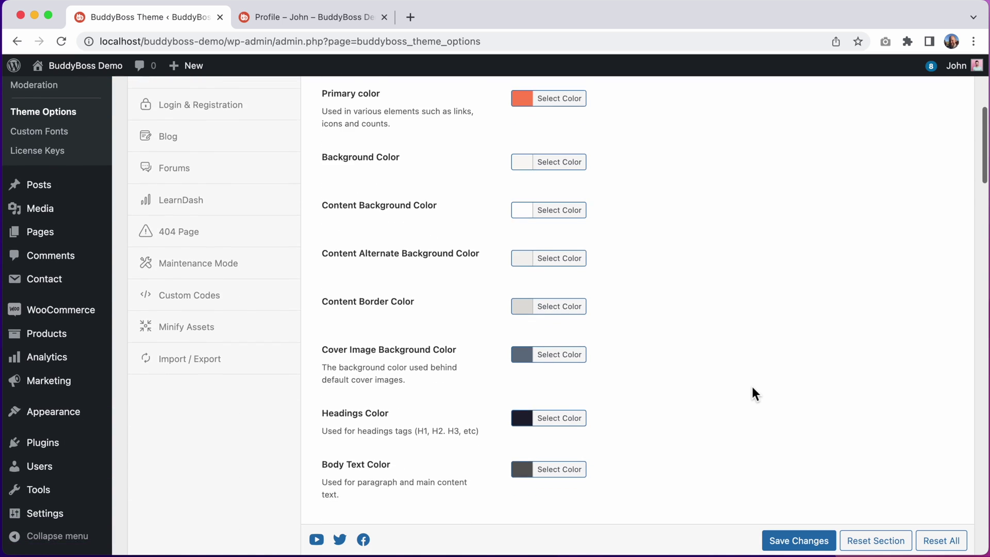
{"action": "scroll", "coordinate": [752, 393], "scroll_direction": "up", "scroll_amount": 15}
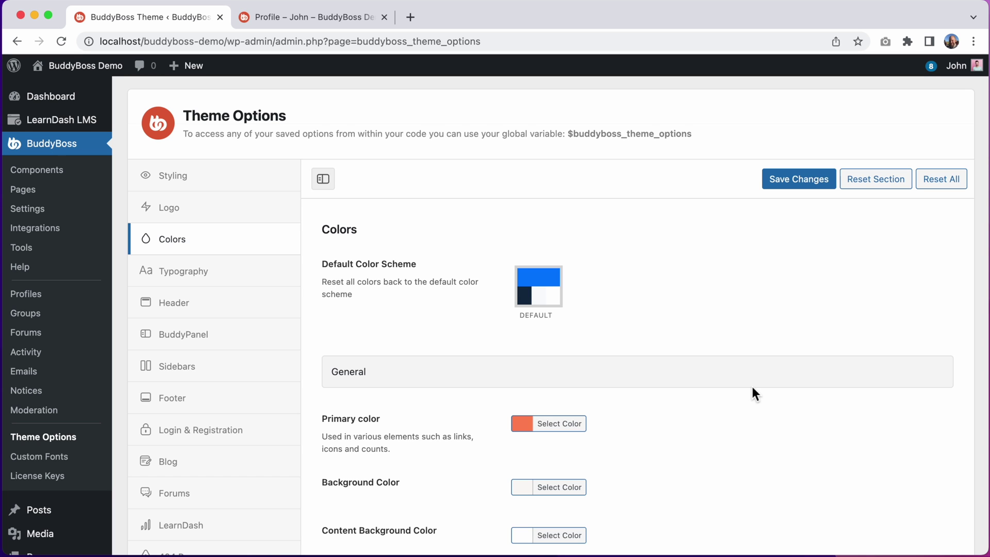
{"action": "scroll", "coordinate": [752, 387], "scroll_direction": "down", "scroll_amount": 3}
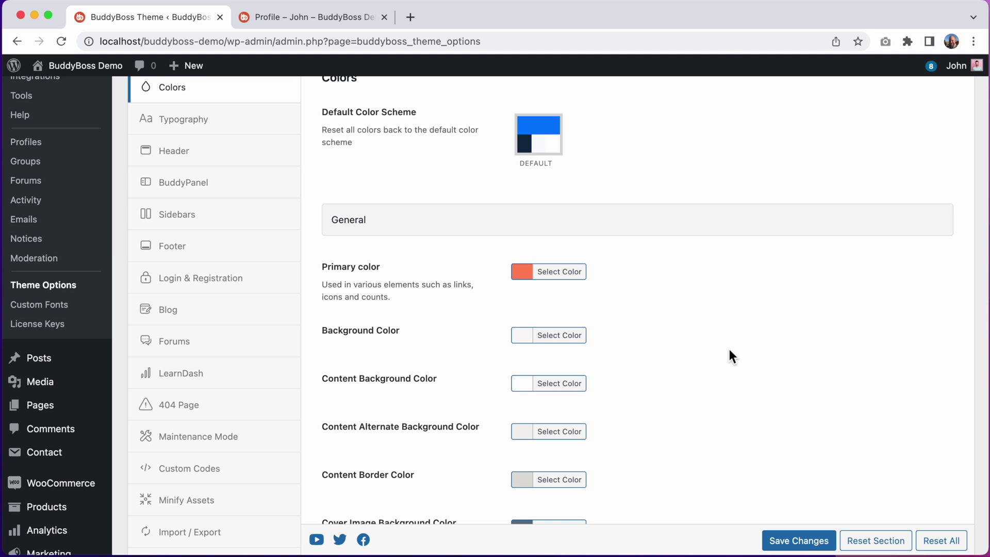
- Open Header > BuddyPanel and review position Left, toggle On, default state Closed
{"action": "left_click", "coordinate": [272, 158]}
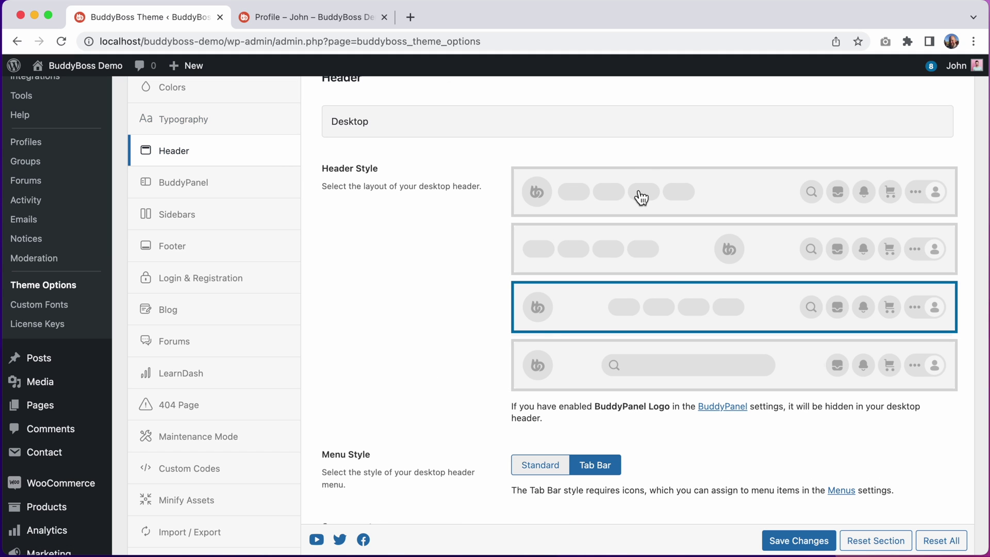
{"action": "left_click", "coordinate": [243, 194]}
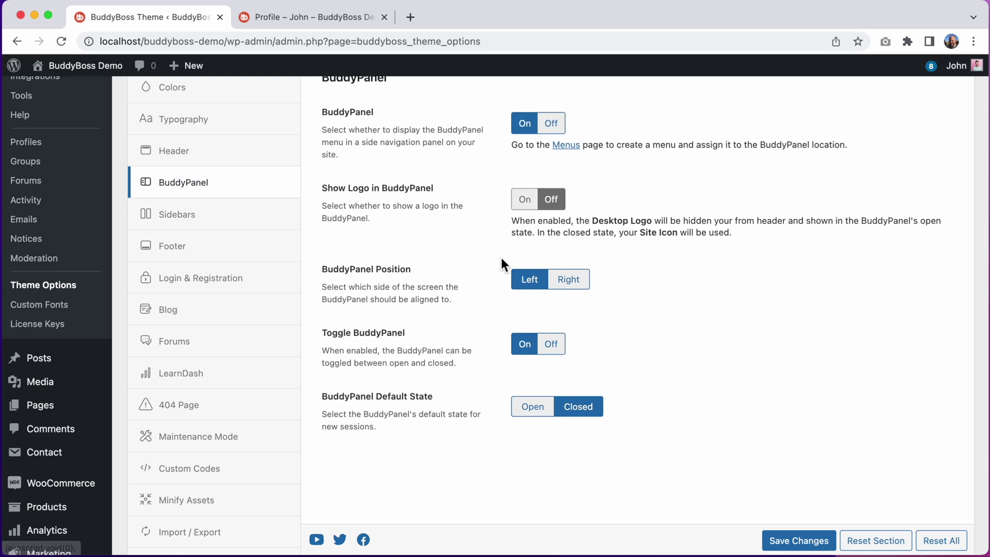
{"action": "scroll", "coordinate": [503, 253], "scroll_direction": "down", "scroll_amount": 2}
{"action": "scroll", "coordinate": [506, 253], "scroll_direction": "down", "scroll_amount": 2}
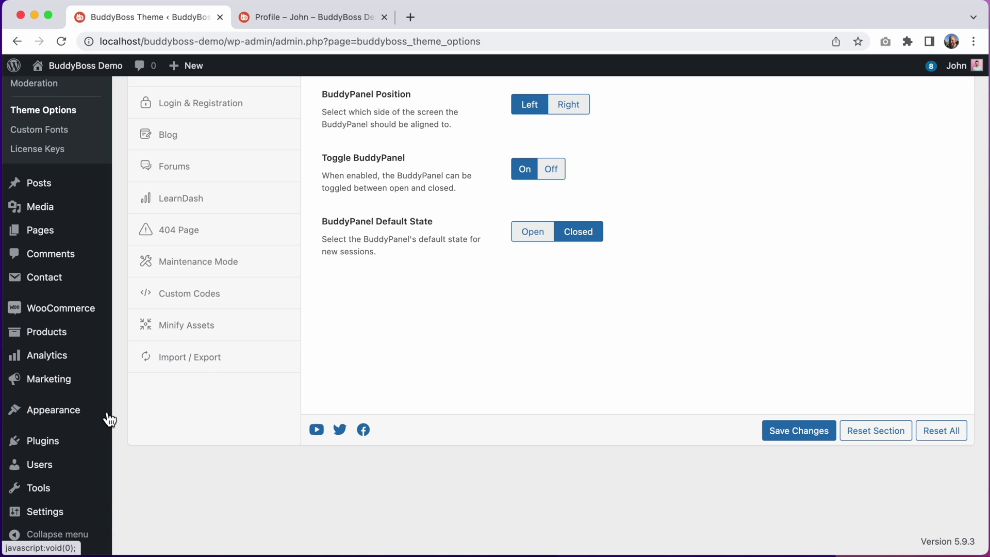
{"action": "mouse_move", "coordinate": [82, 417]}
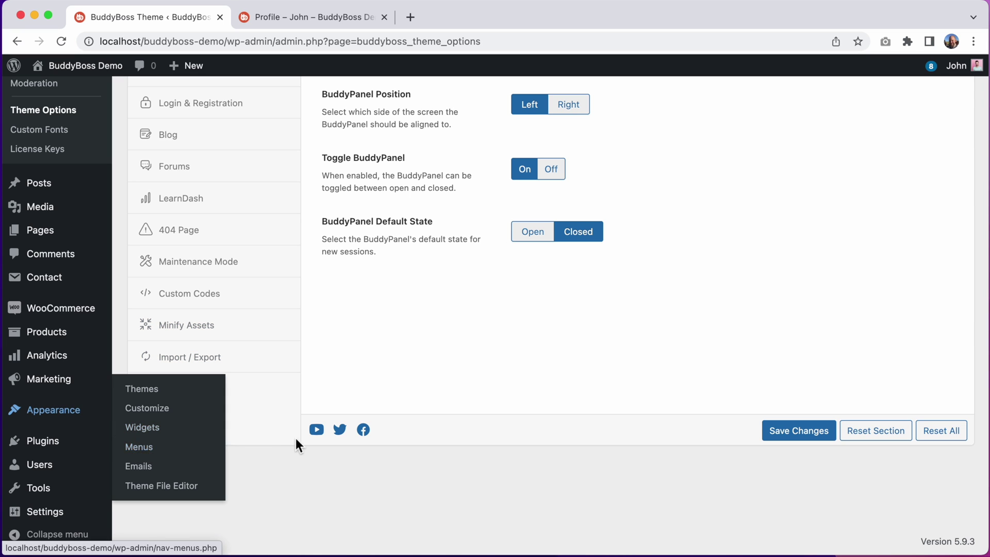